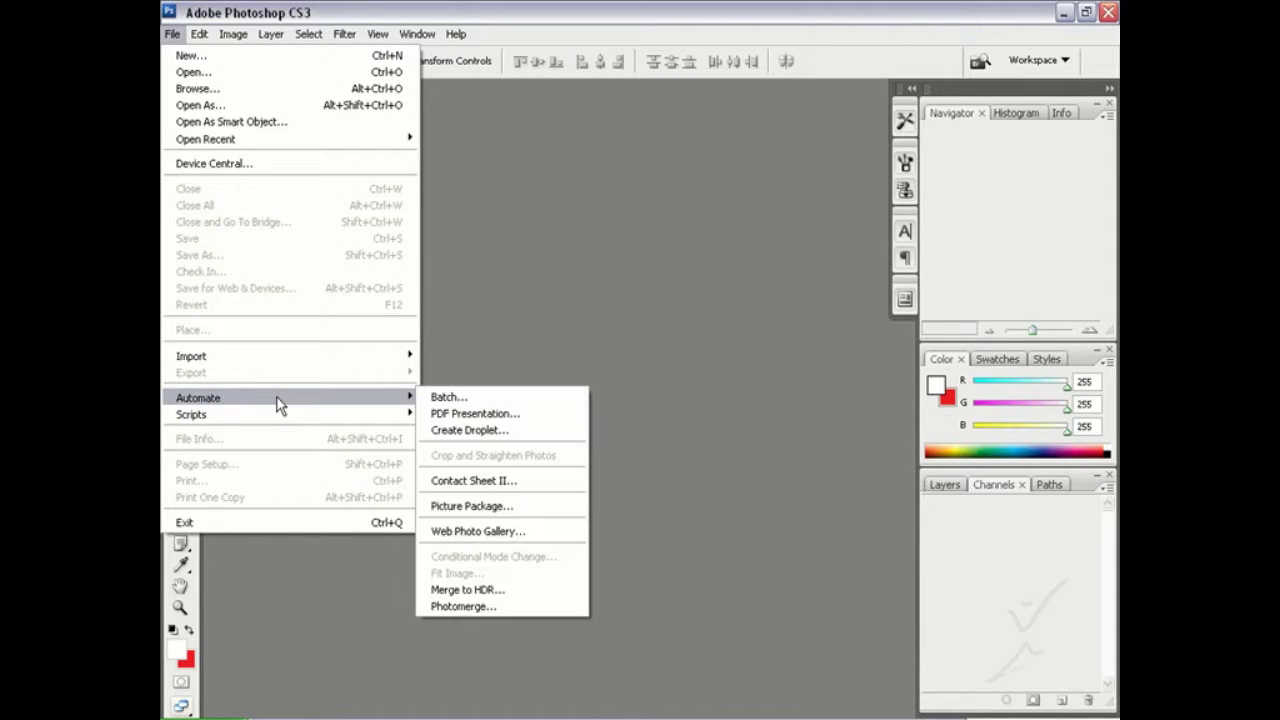
# Step: Open the Batch dialog from File > Automate to play My Set's Duotone action
pyautogui.click(491, 401)
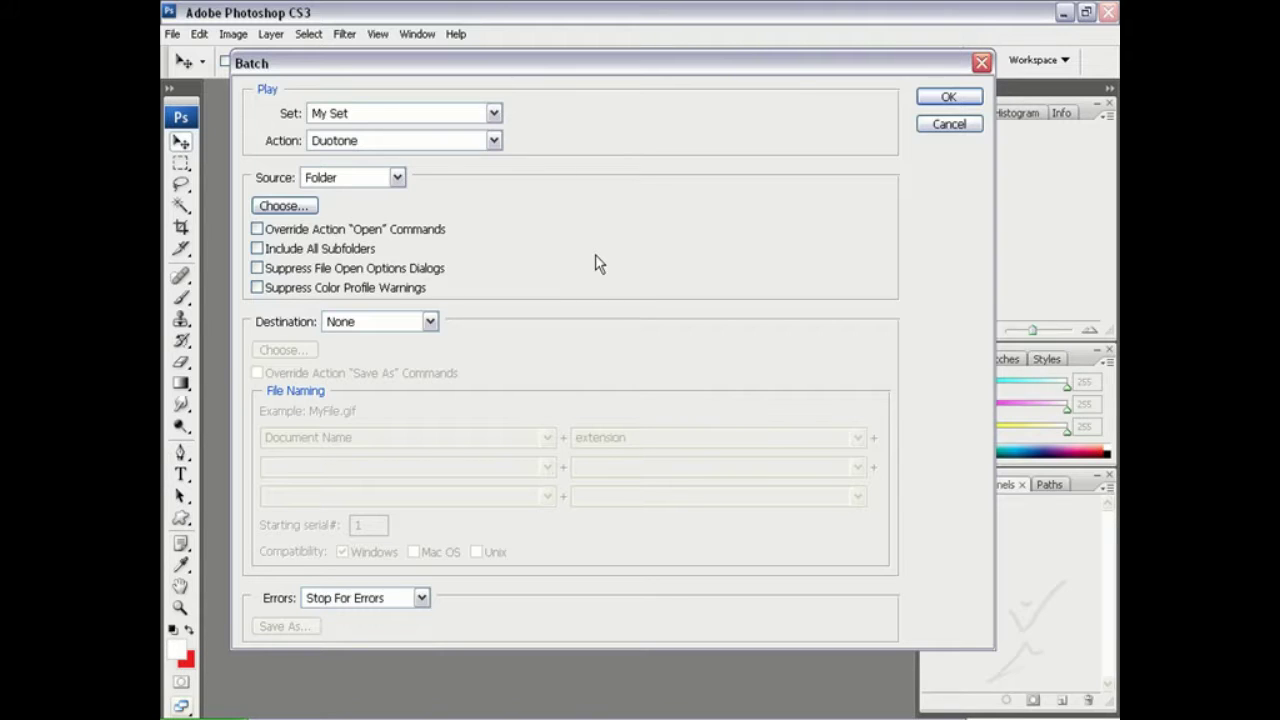
pyautogui.click(494, 116)
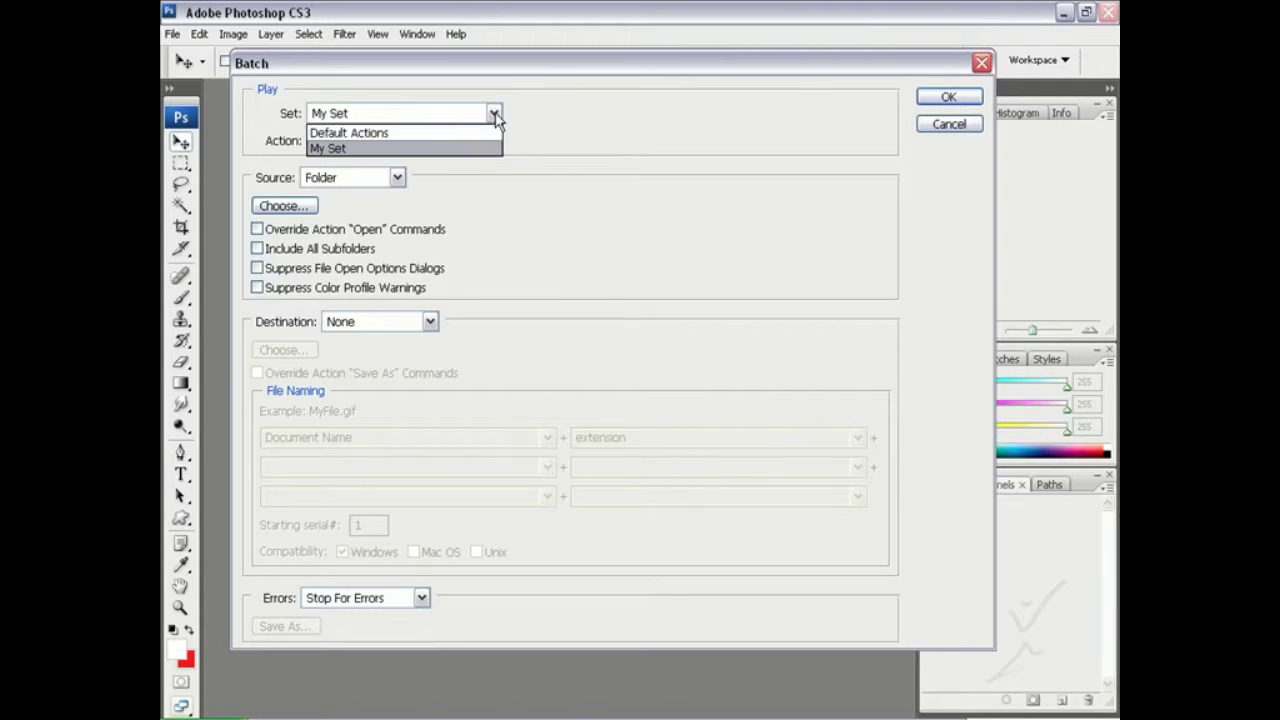
pyautogui.click(396, 134)
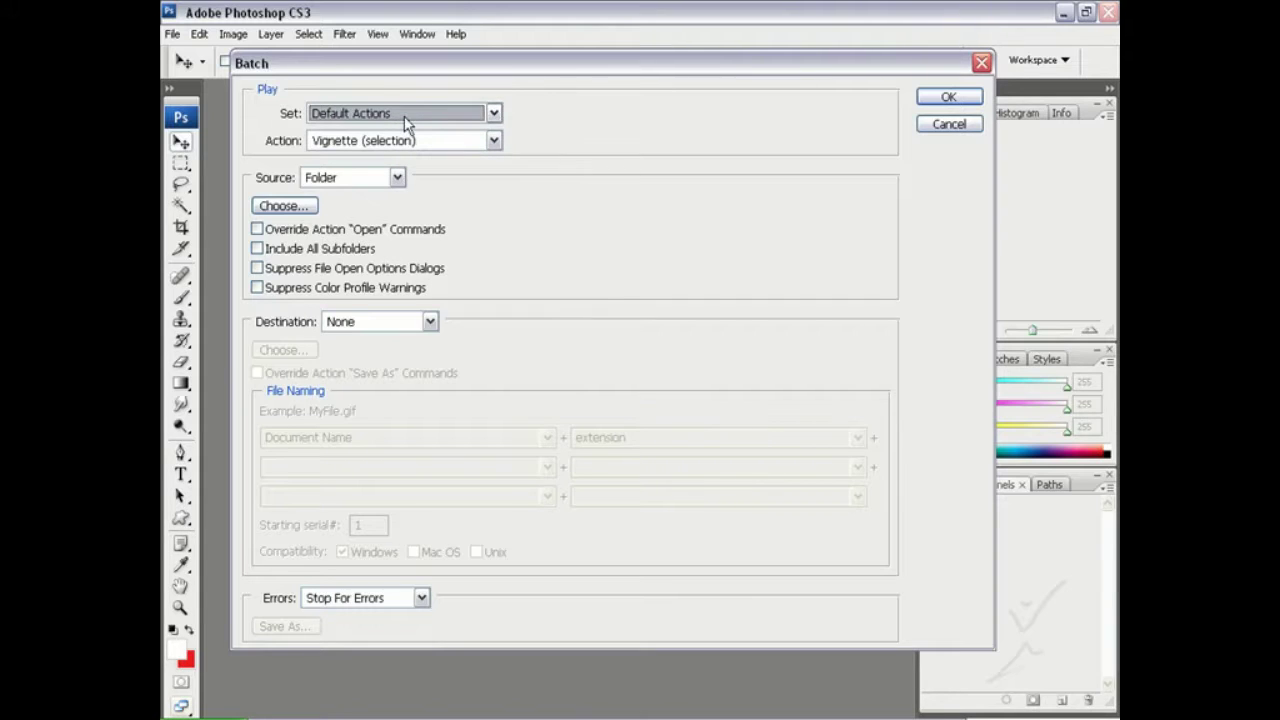
pyautogui.click(430, 140)
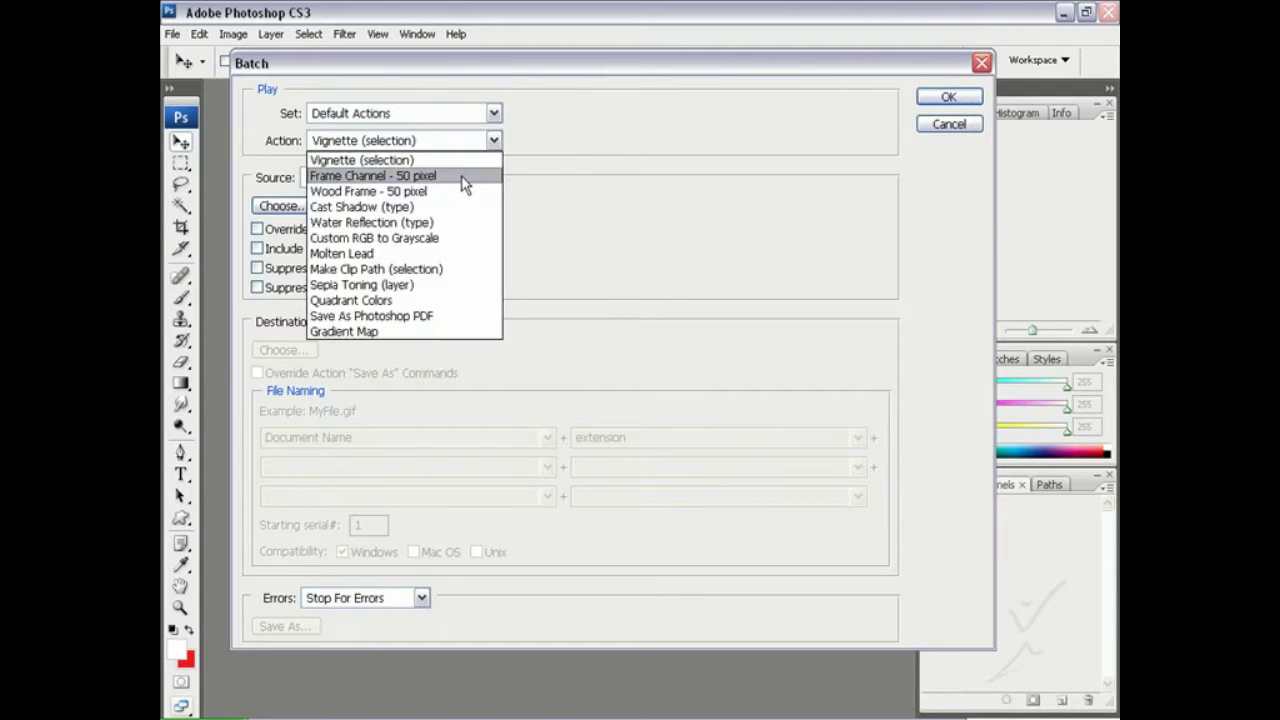
pyautogui.click(496, 114)
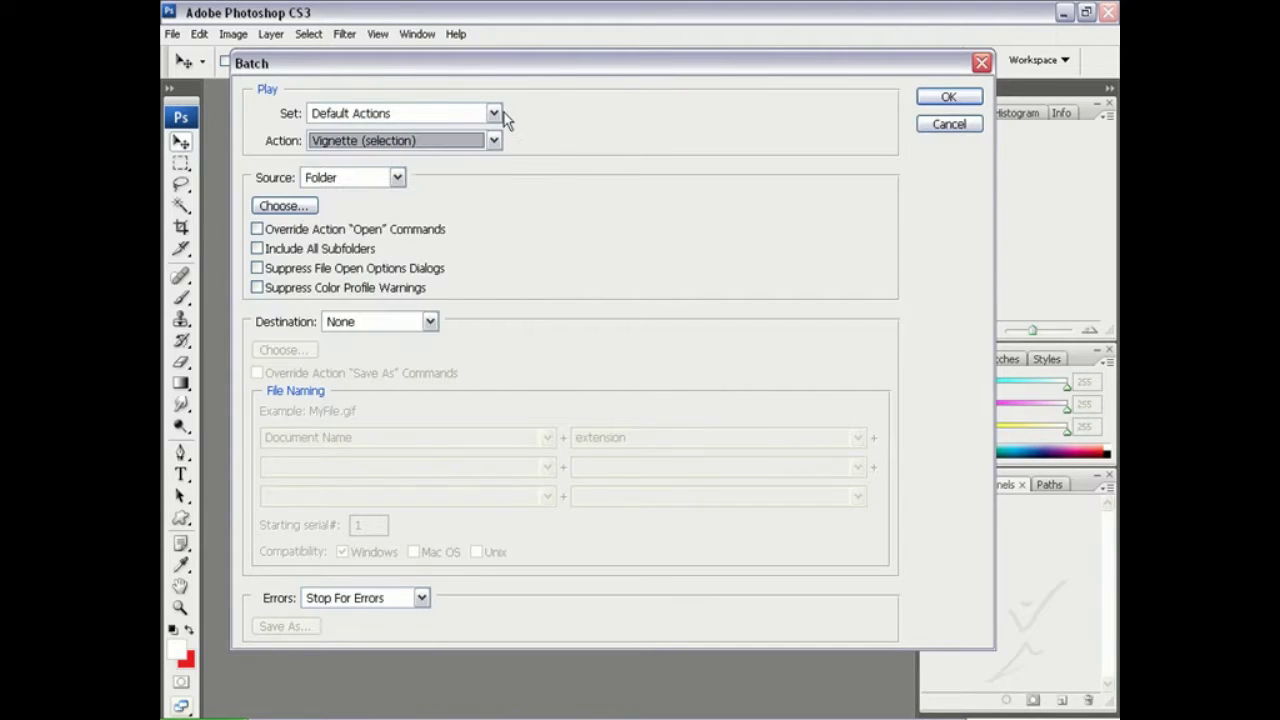
pyautogui.click(496, 114)
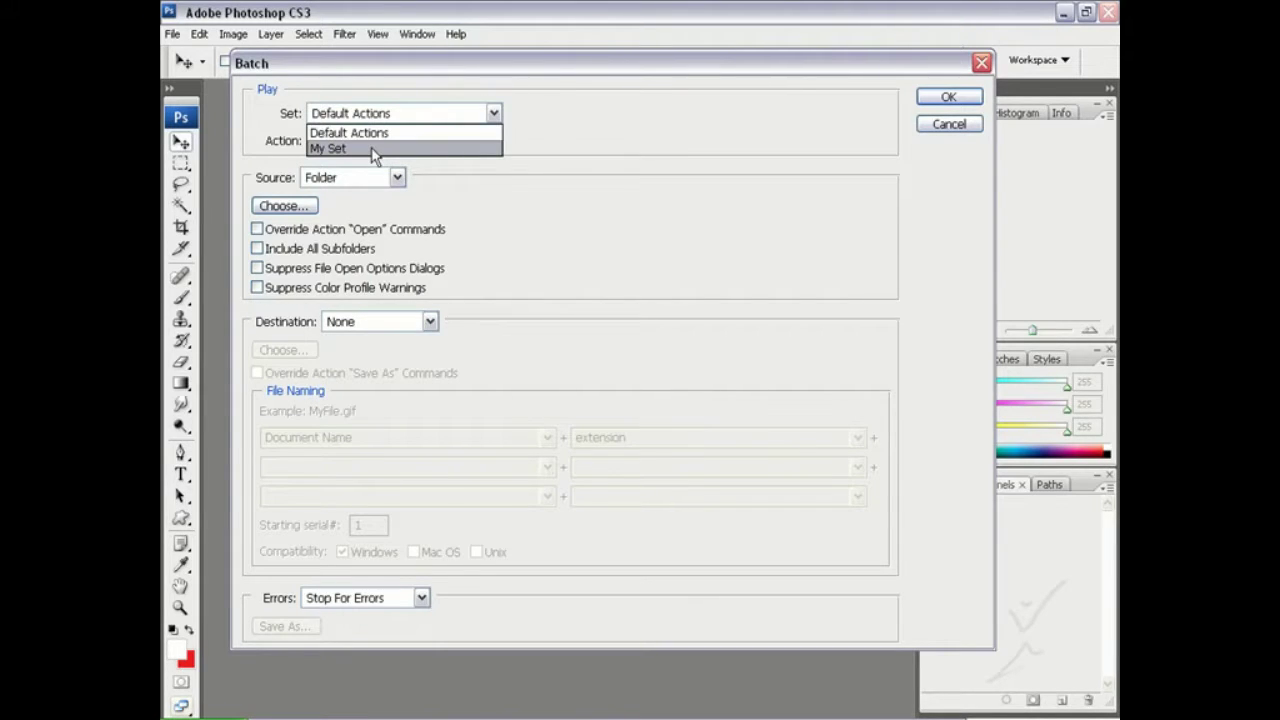
pyautogui.click(373, 150)
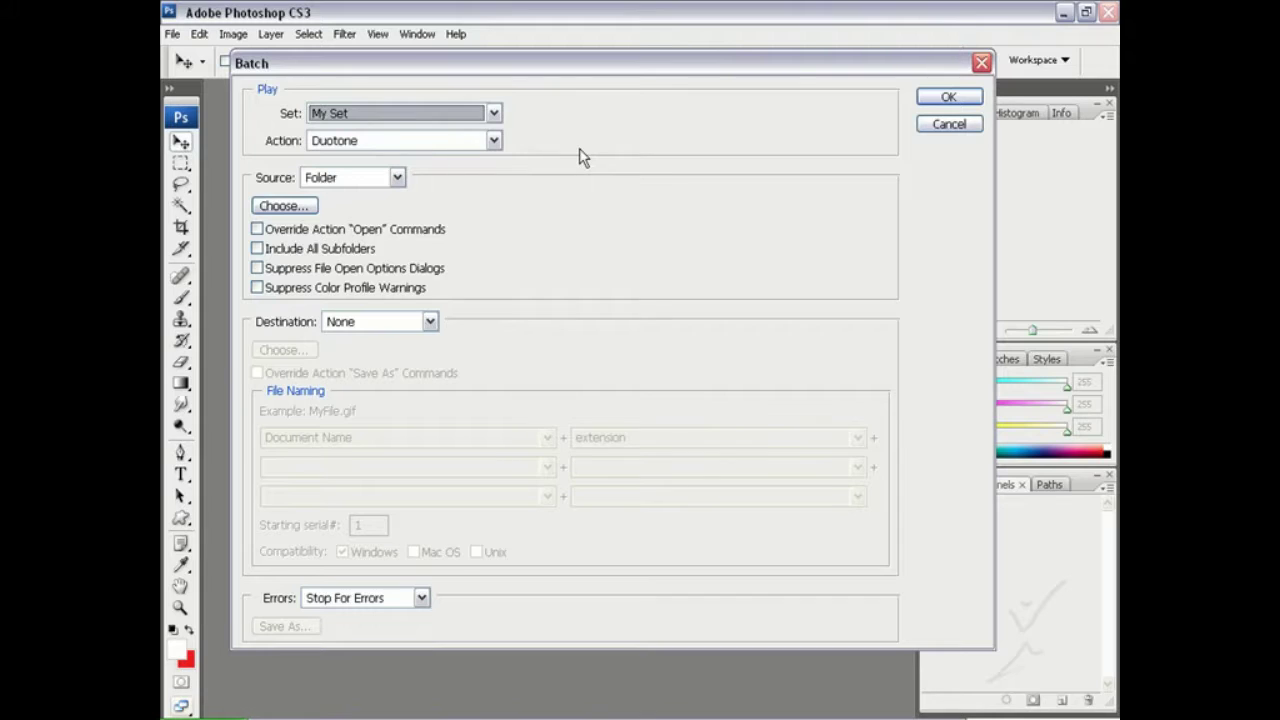
pyautogui.click(493, 142)
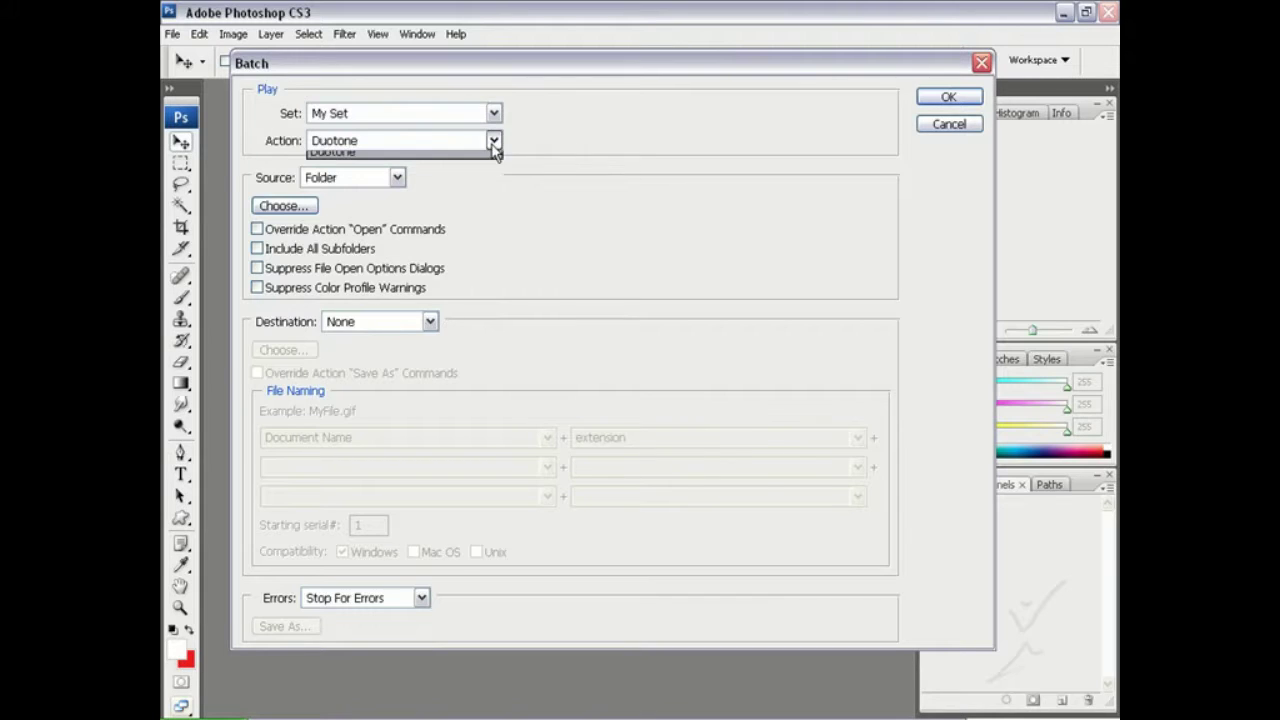
pyautogui.click(364, 162)
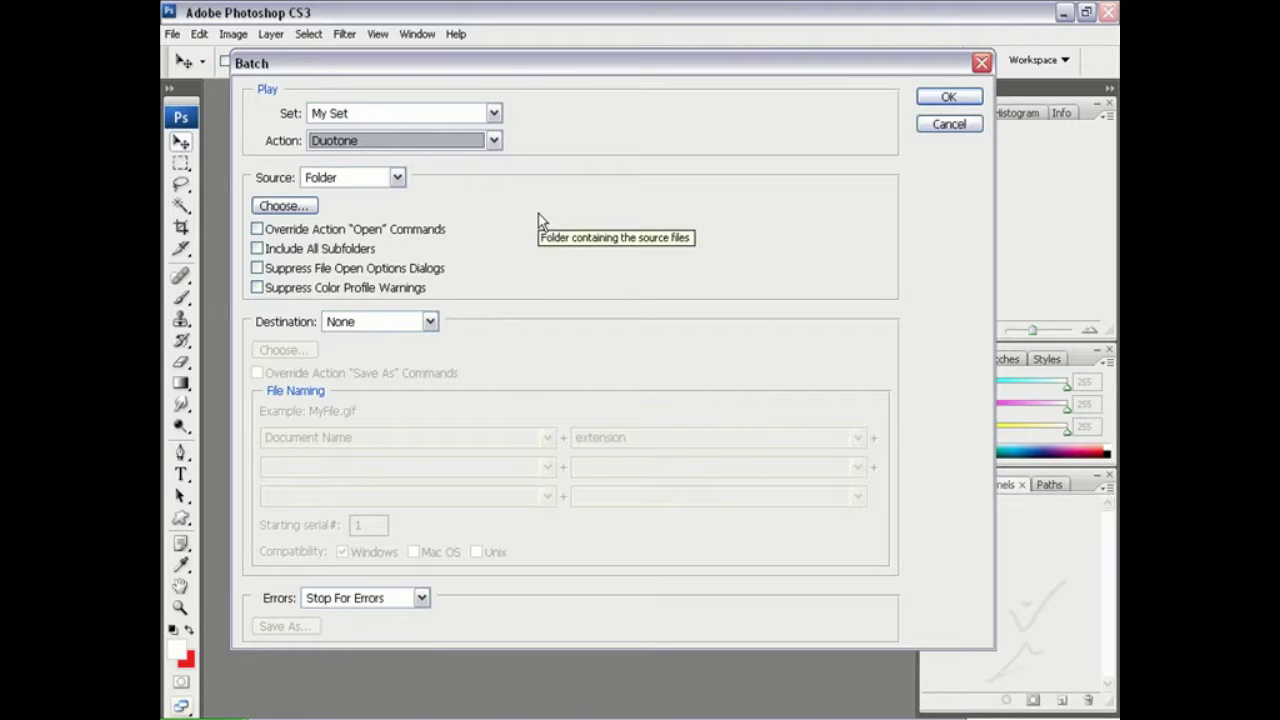
# Step: Choose the Desktop's Animals folder as the batch source folder
pyautogui.click(293, 208)
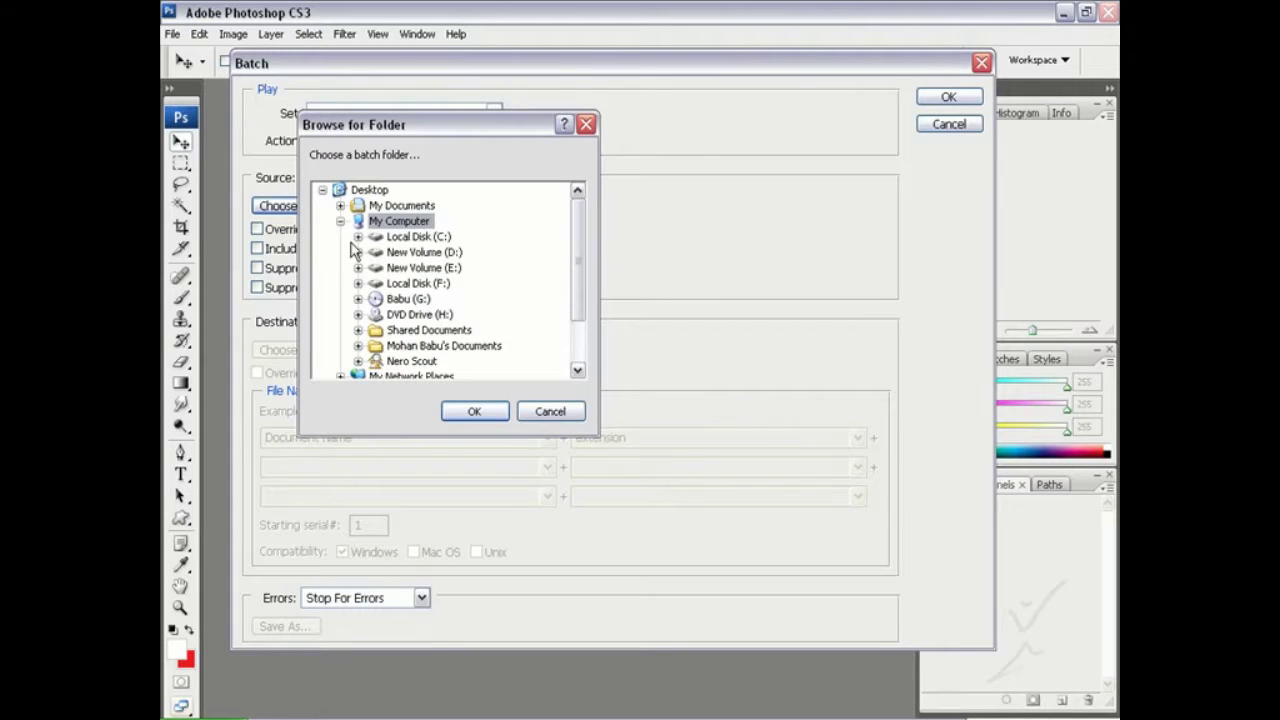
pyautogui.click(340, 221)
pyautogui.click(390, 253)
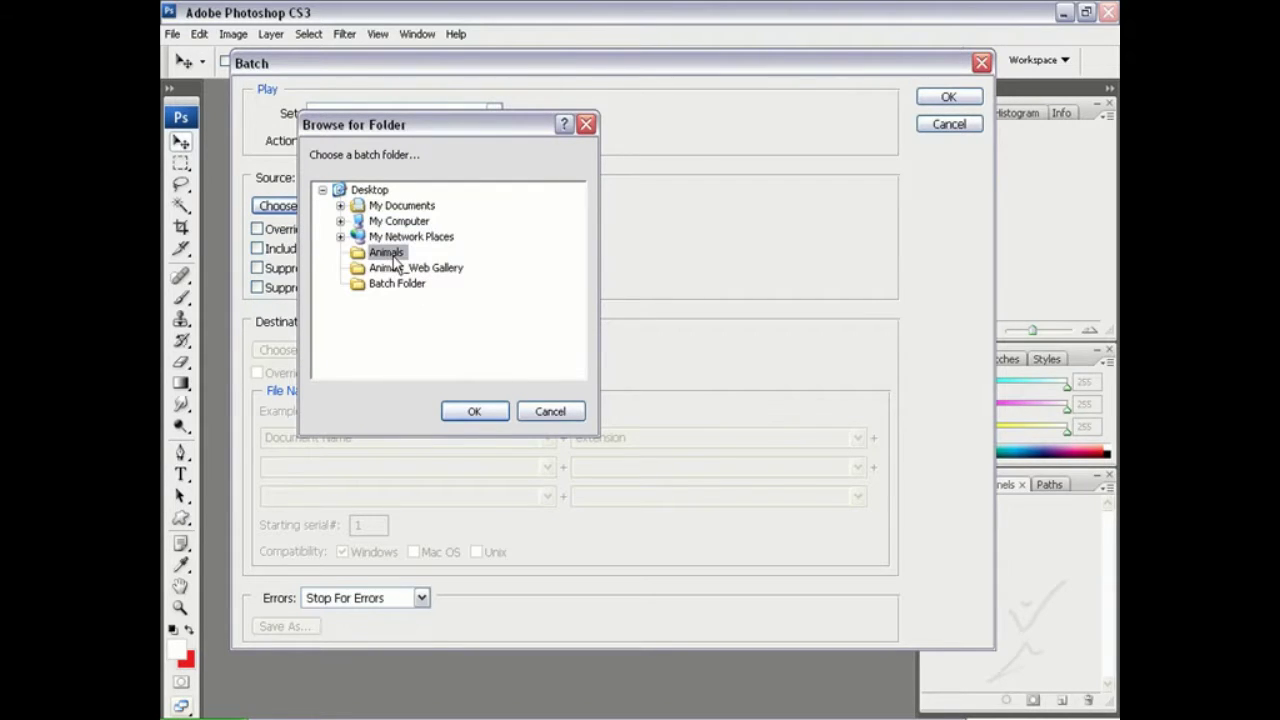
pyautogui.click(466, 416)
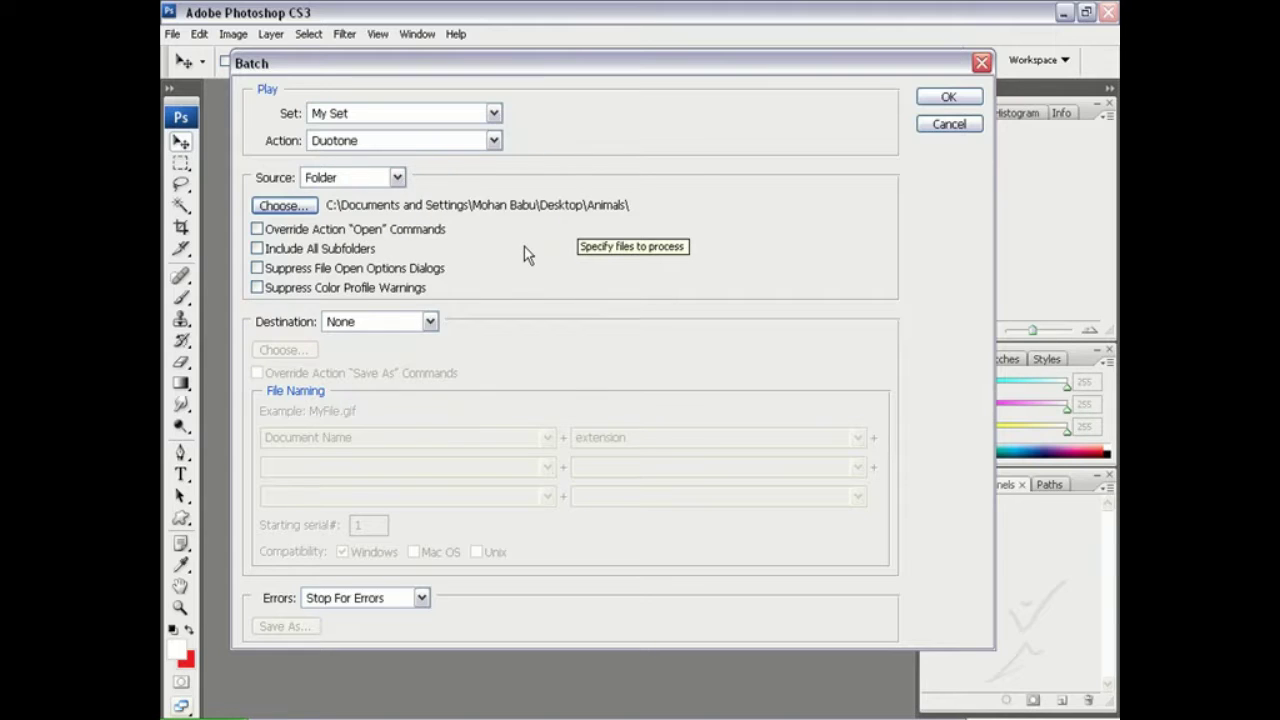
# Step: Set the batch destination to Folder and choose Batch Folder on the Desktop
pyautogui.click(426, 324)
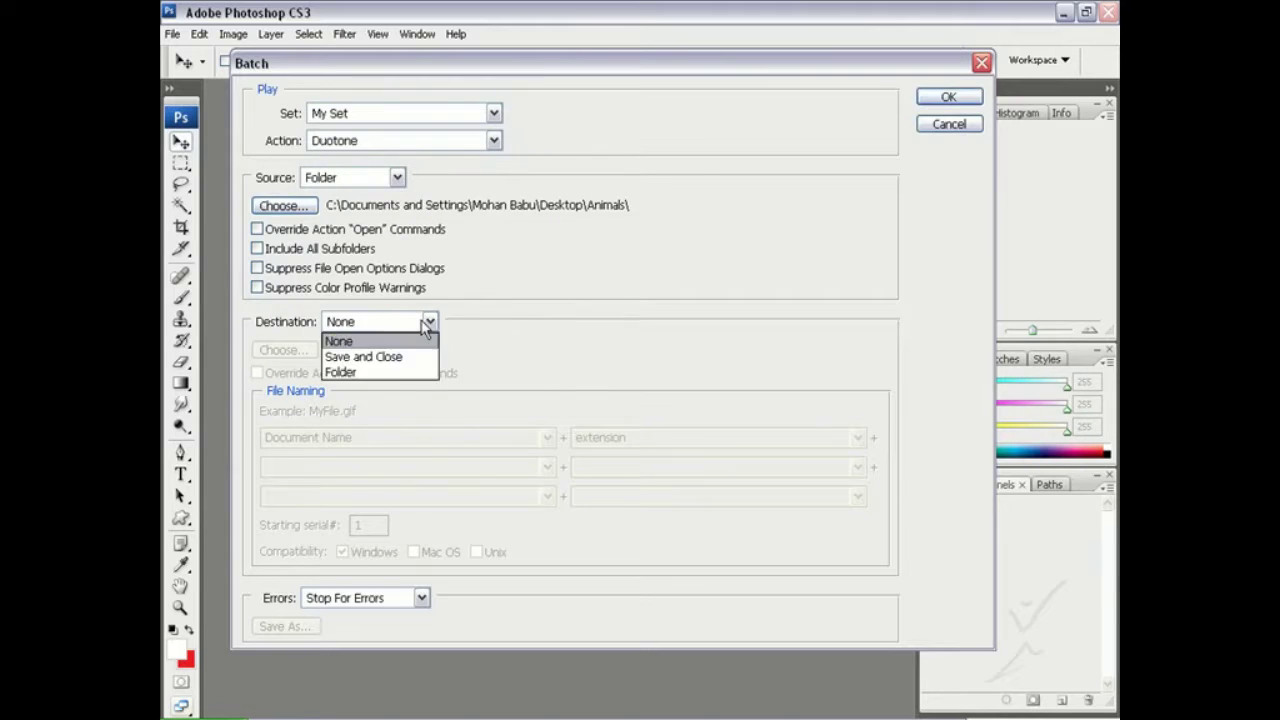
pyautogui.click(410, 372)
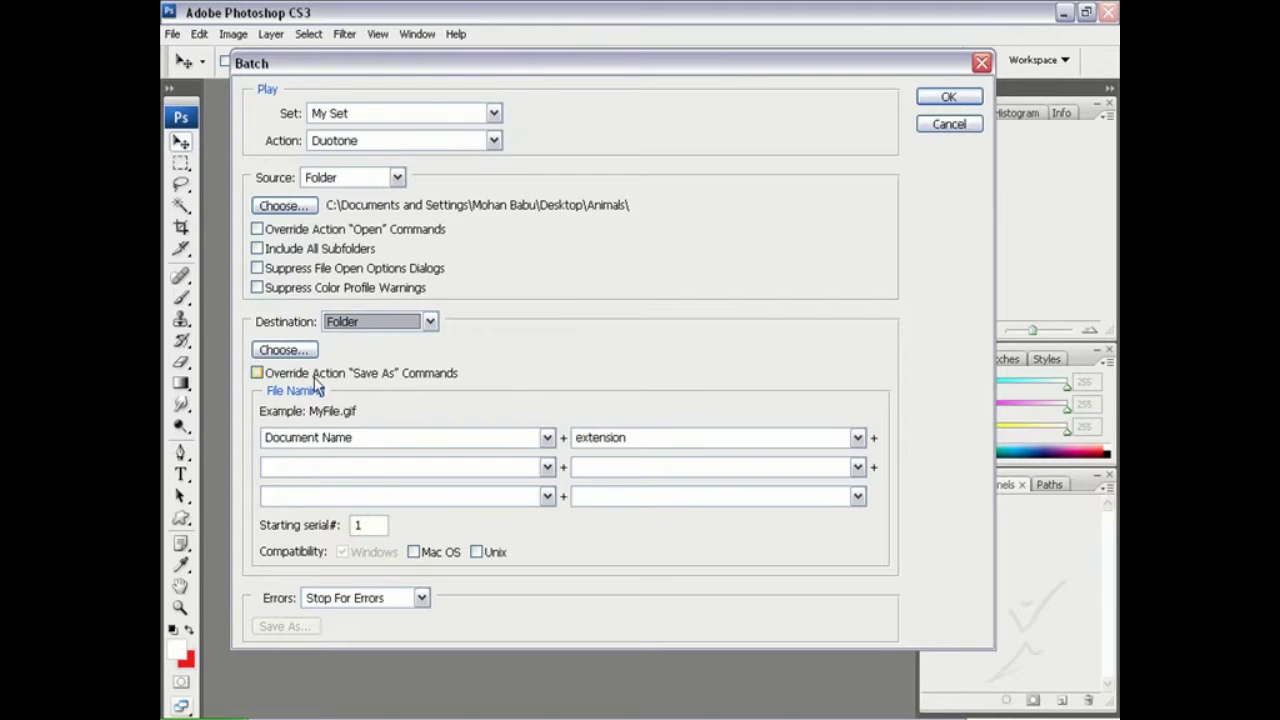
pyautogui.click(292, 352)
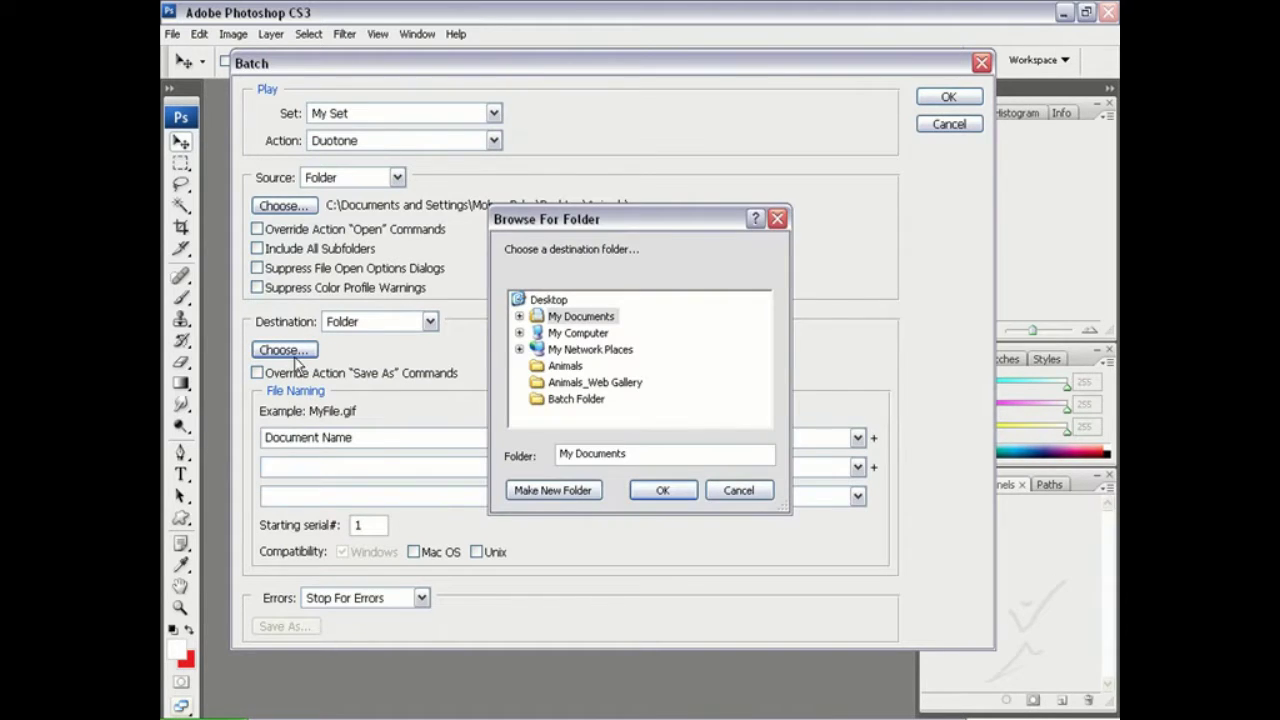
pyautogui.click(566, 402)
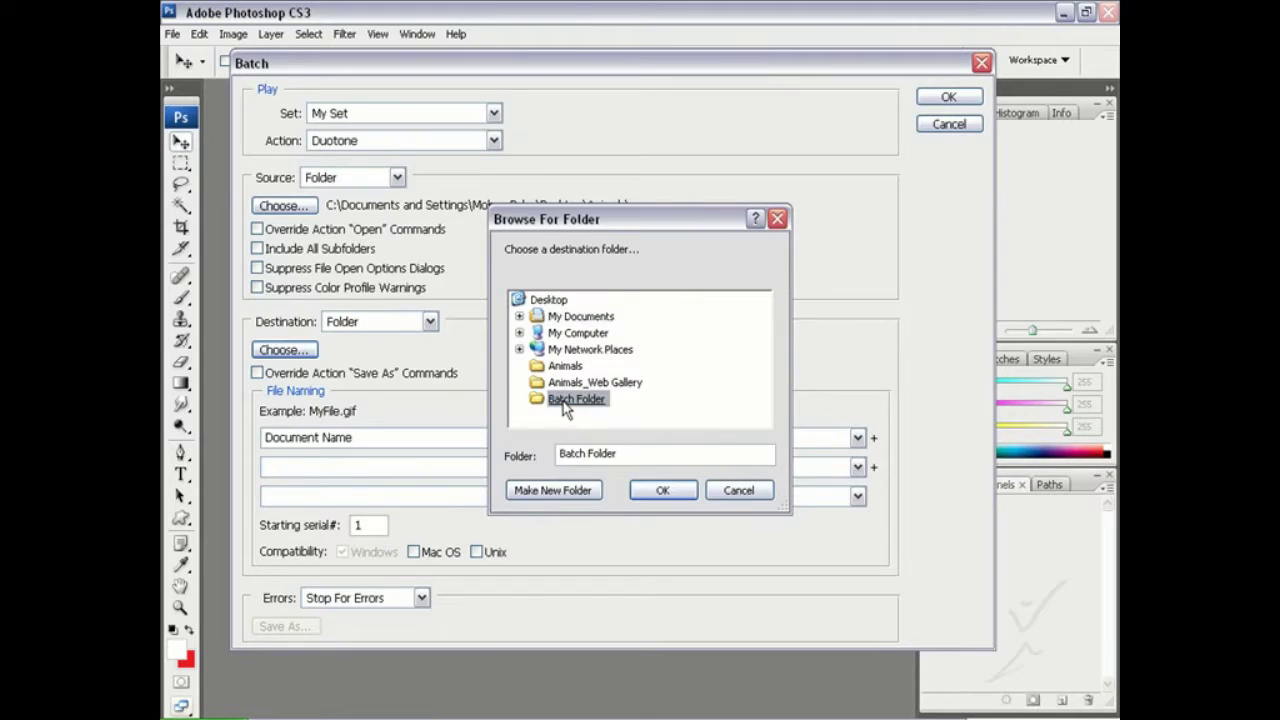
pyautogui.click(662, 490)
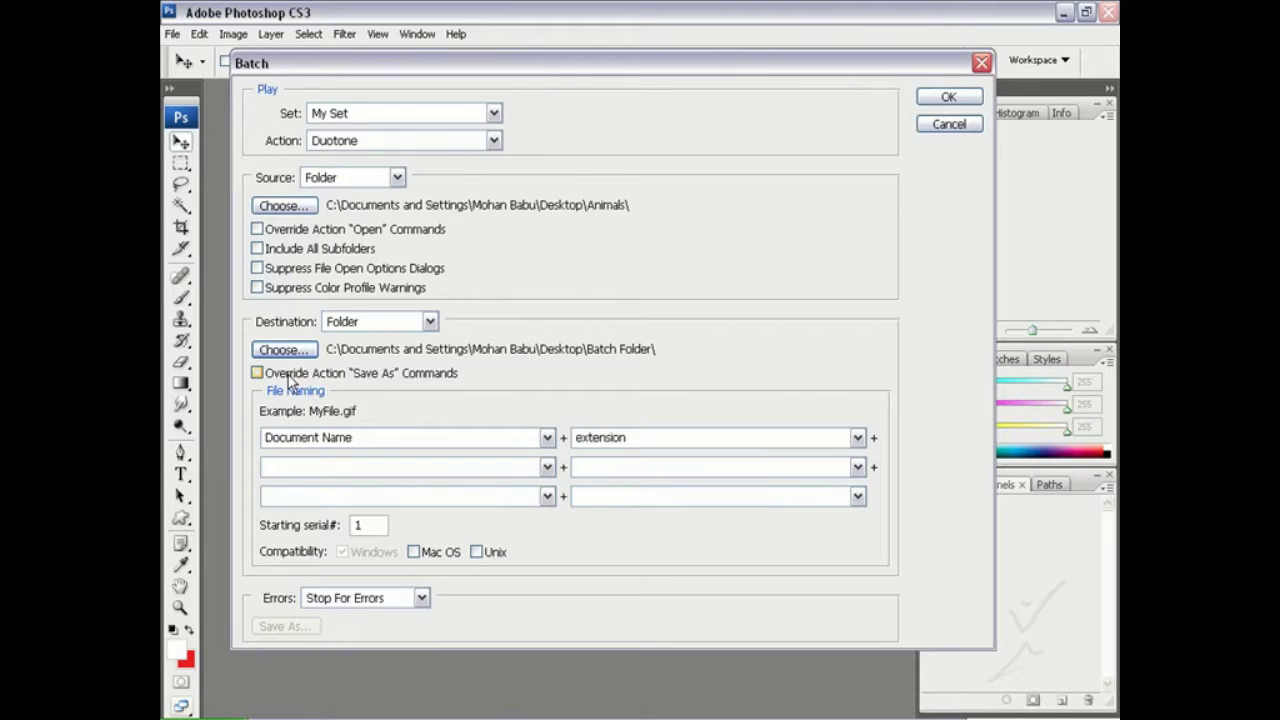
# Step: Enable Override Action "Save As" Commands and dismiss the save-steps note
pyautogui.click(290, 375)
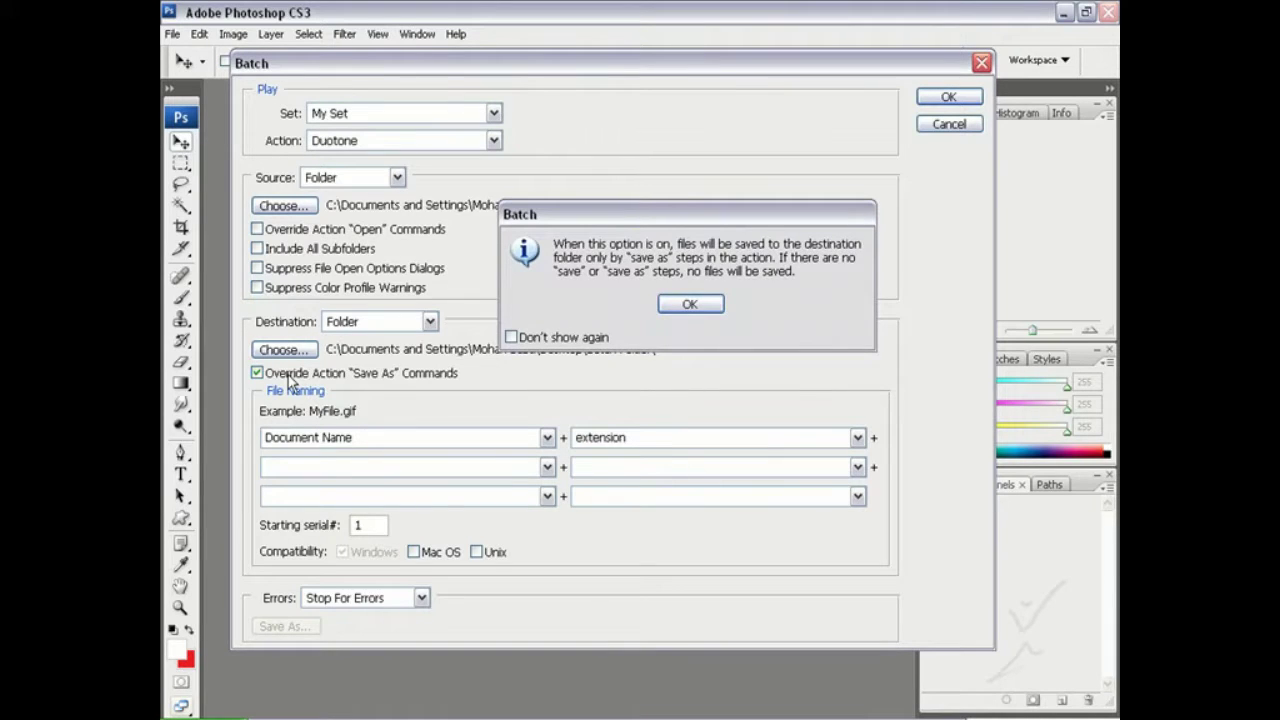
pyautogui.click(698, 306)
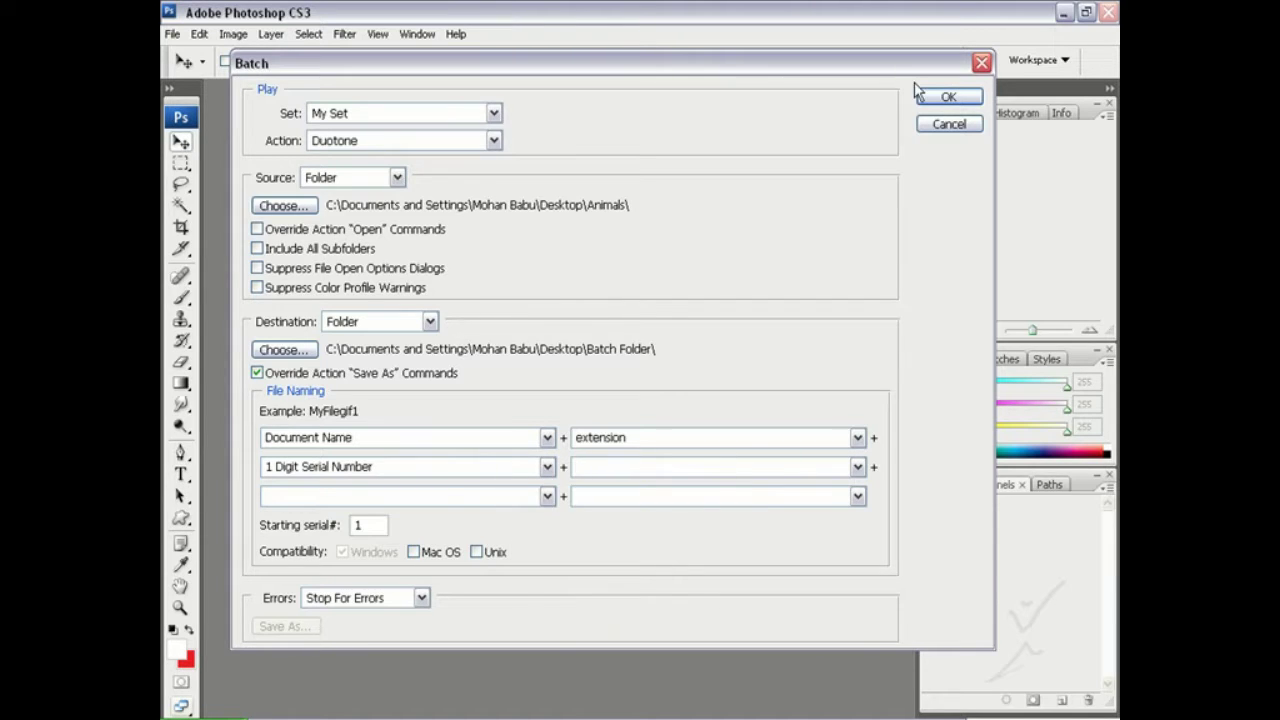
# Step: Run the Duotone batch over the Animals images and let it finish
pyautogui.click(952, 97)
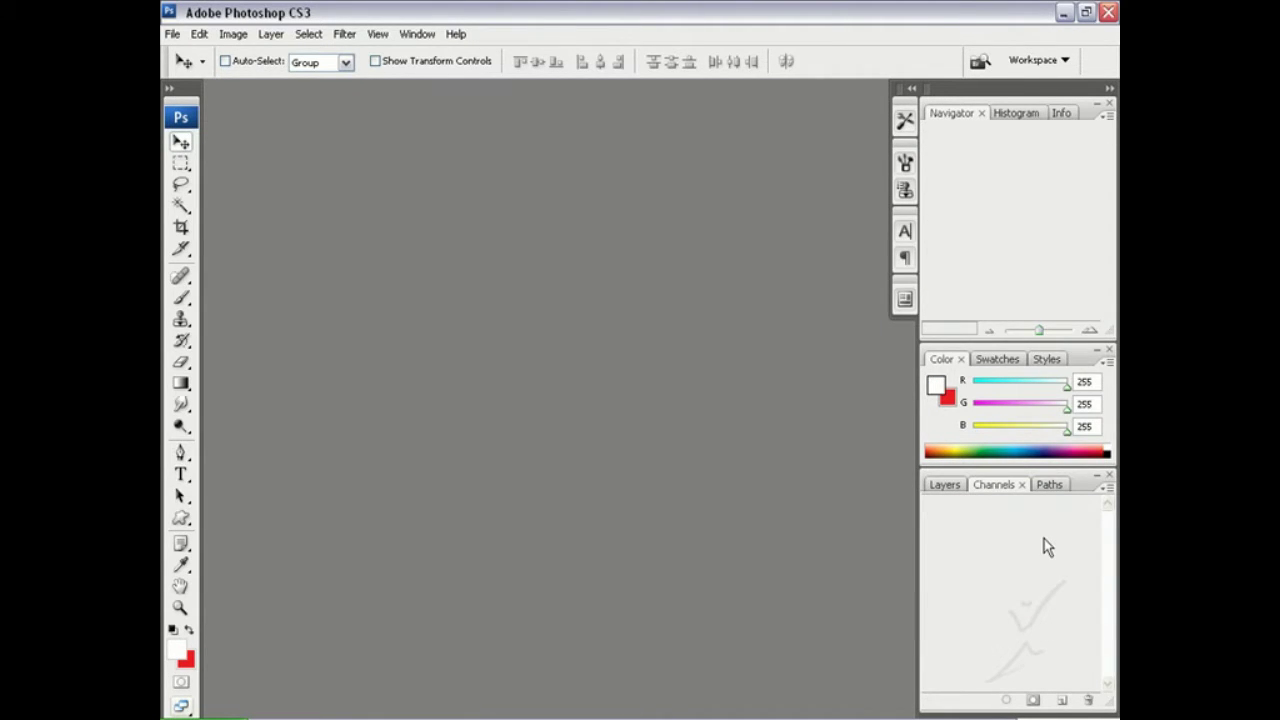
# Step: Check the green duotone copies in Batch Folder, then view the original Animals folder
pyautogui.click(1064, 13)
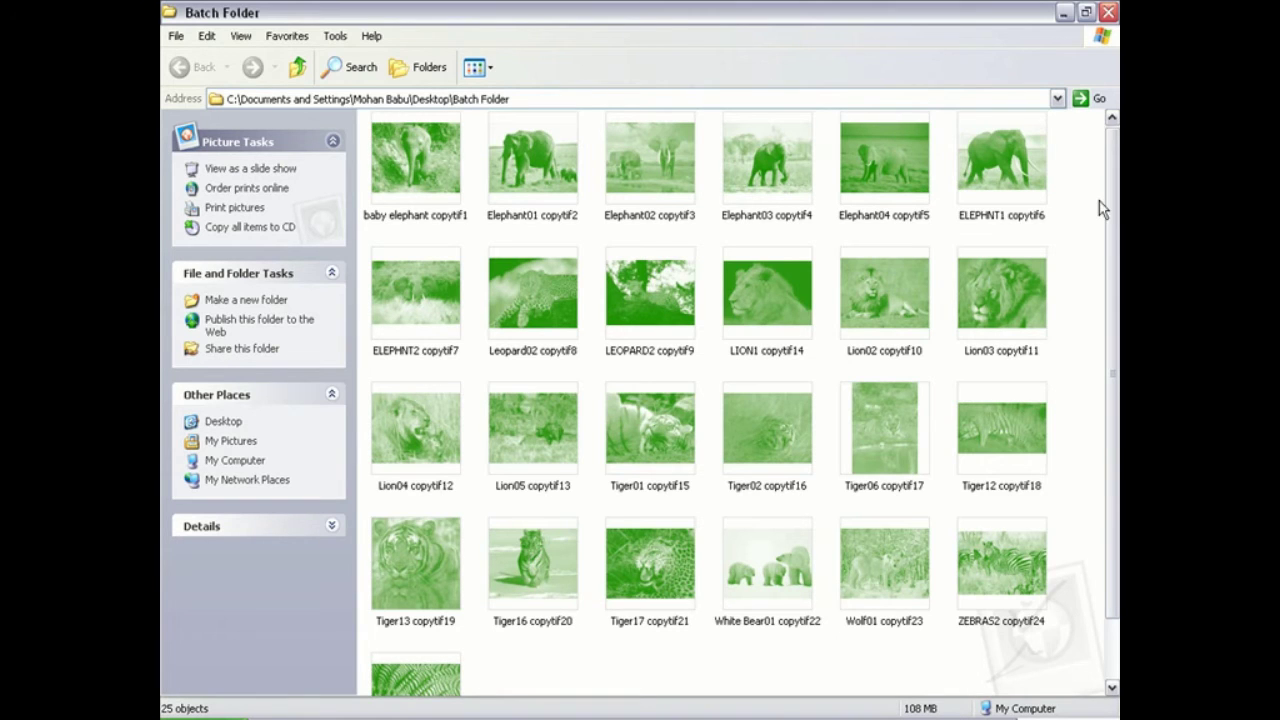
pyautogui.click(1064, 12)
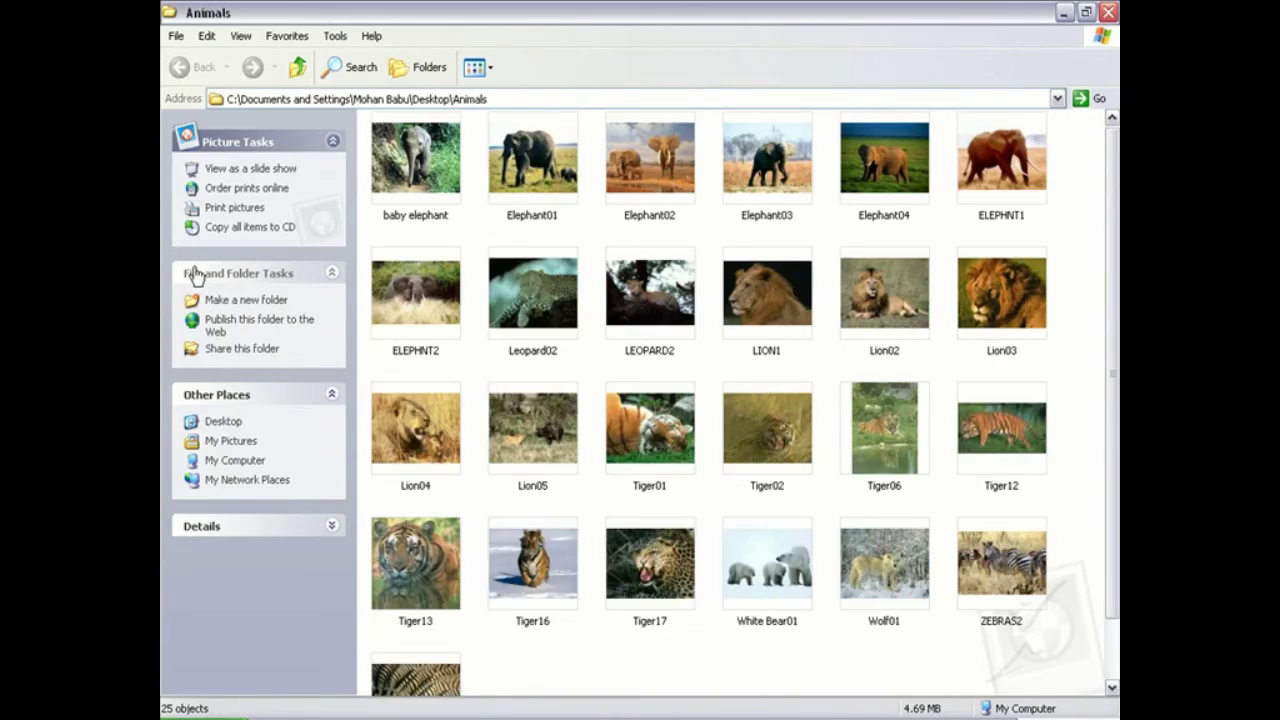